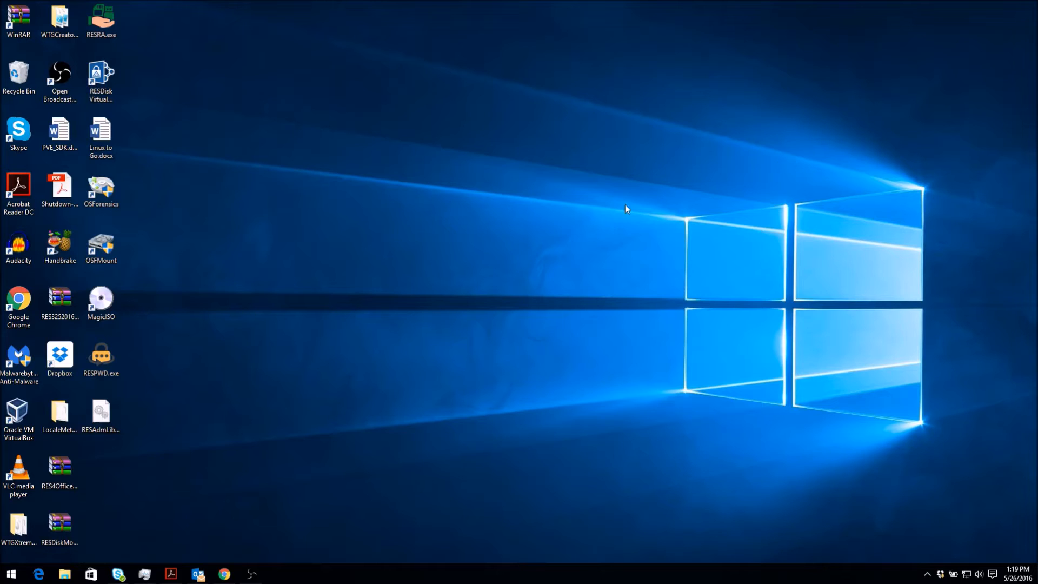
Launch RESDisk Virtual from the desktop icon and log in with the account password.
{"action": "double_click", "coordinate": [104, 86]}
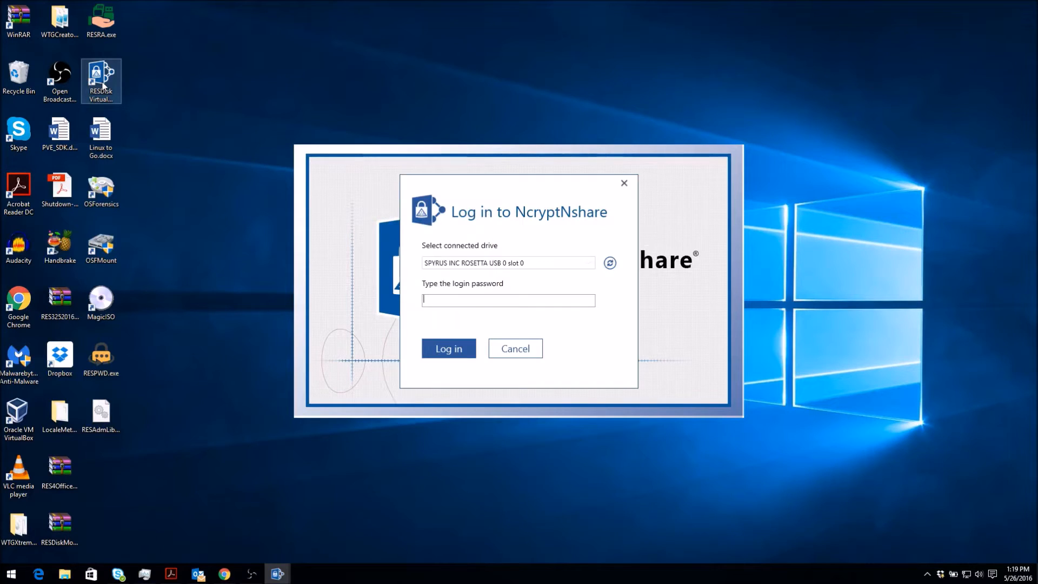
{"action": "left_click", "coordinate": [450, 295]}
{"action": "type", "text": "•••••••••••"}
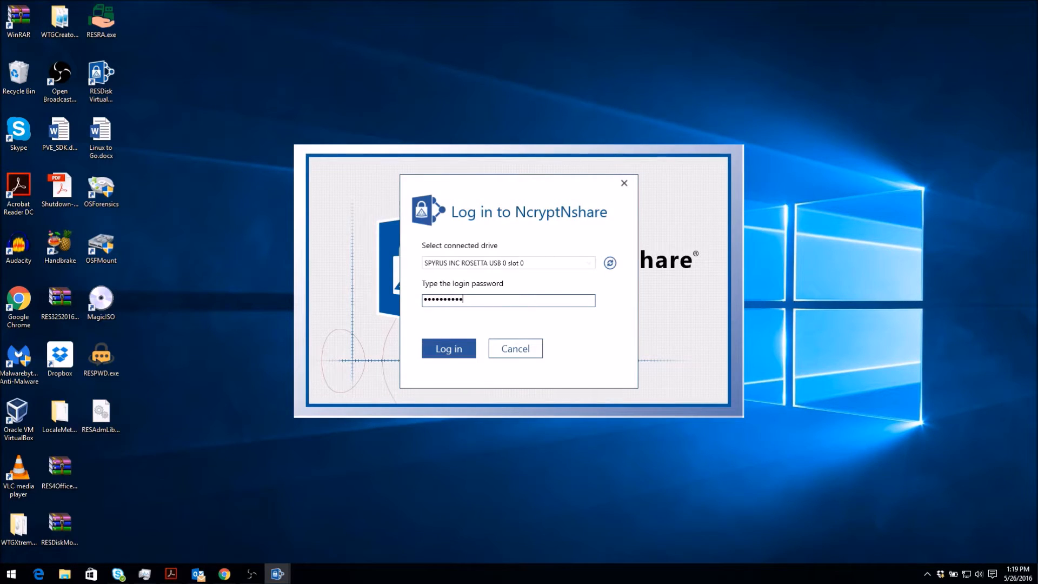
{"action": "left_click", "coordinate": [439, 350]}
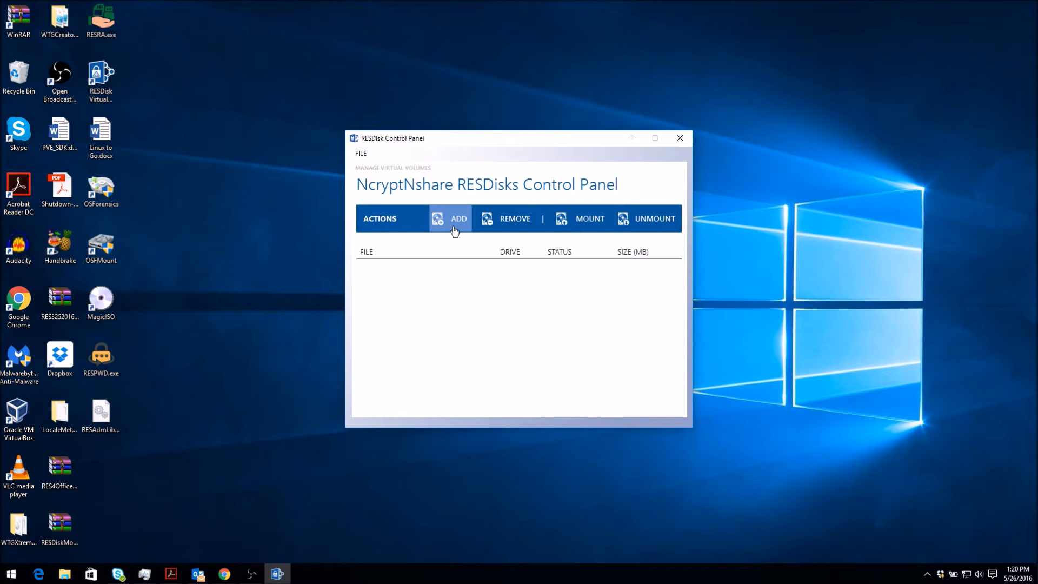
Start a new virtual disk with FILE > Add and browse for its image location.
{"action": "left_click", "coordinate": [361, 154]}
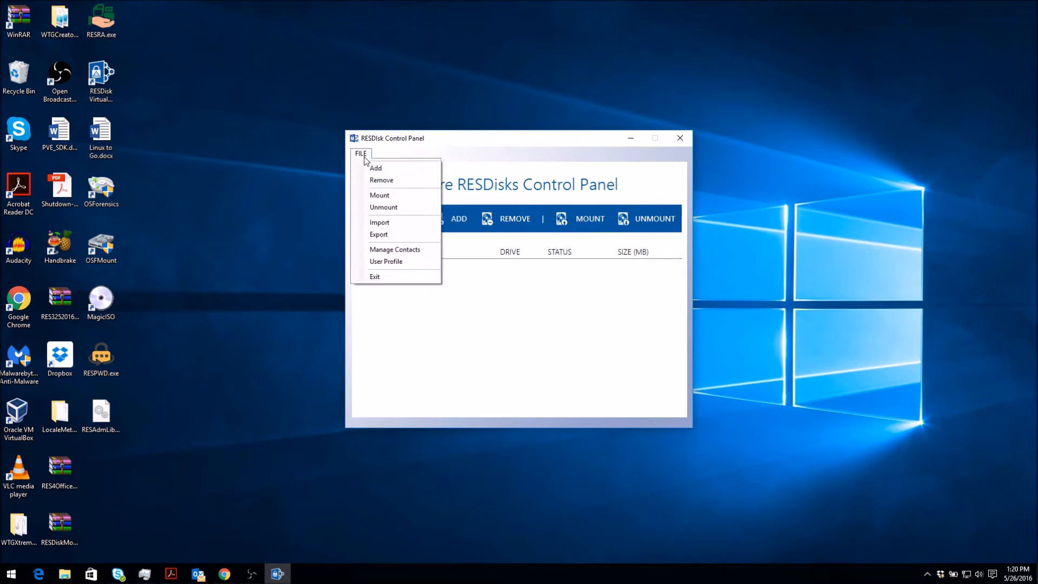
{"action": "left_click", "coordinate": [392, 169]}
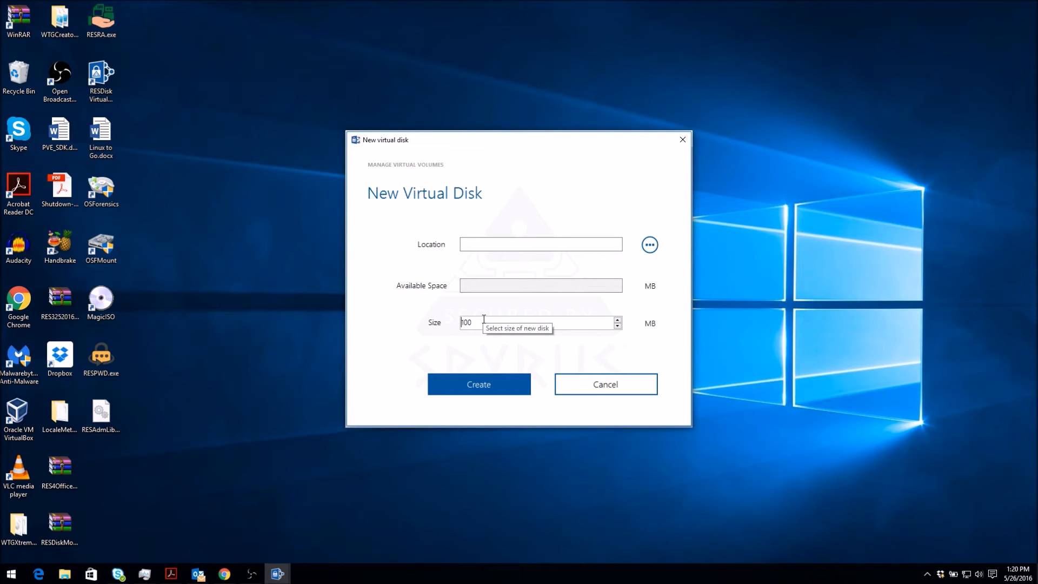
{"action": "left_click", "coordinate": [650, 246]}
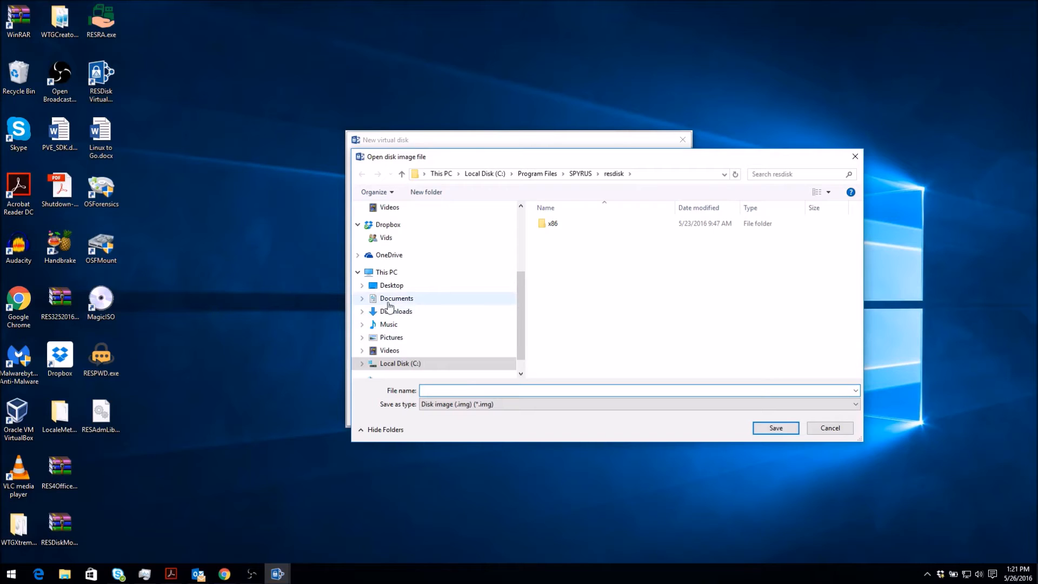
Save the disk image as Test on the Desktop.
{"action": "left_click", "coordinate": [391, 285]}
{"action": "left_click", "coordinate": [438, 387]}
{"action": "type", "text": "Test"}
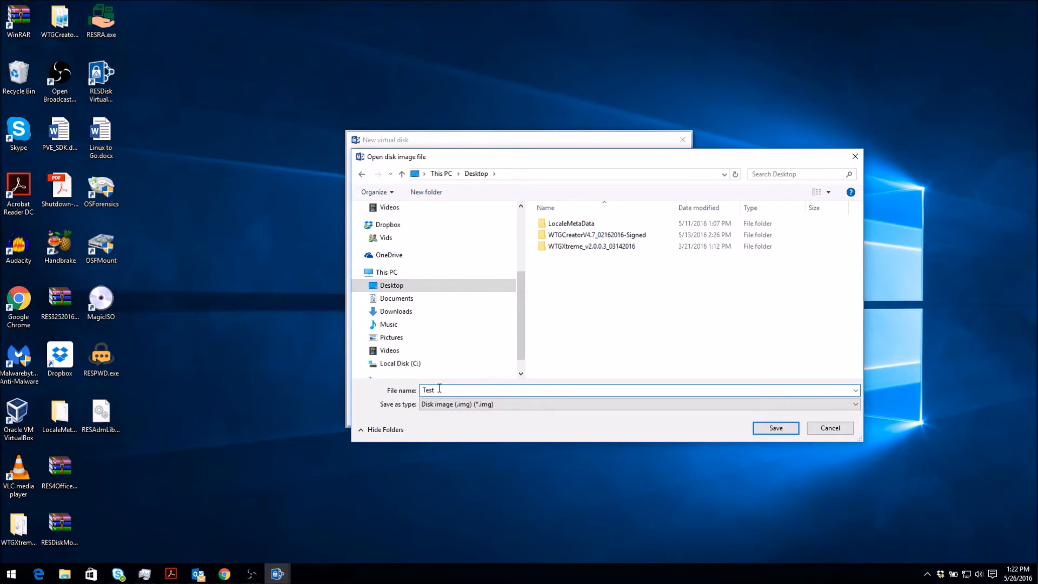
{"action": "left_click", "coordinate": [774, 428]}
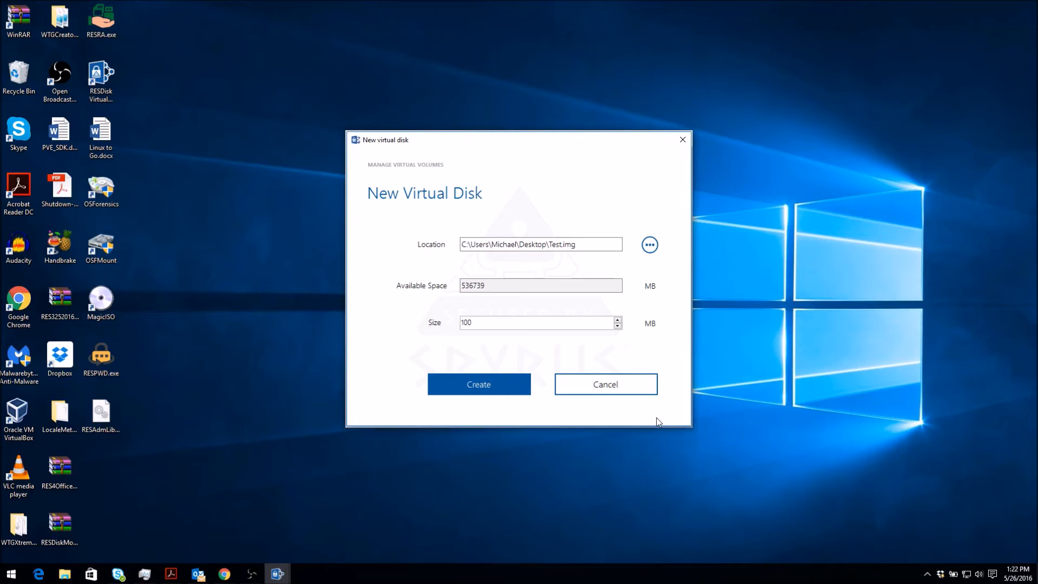
Change the virtual disk size from 100 to 1024 MB.
{"action": "left_click", "coordinate": [506, 326]}
{"action": "left_click_drag", "start_coordinate": [506, 326], "coordinate": [413, 324]}
{"action": "type", "text": "1024"}
Create the 1024 MB Test.img disk and share it with the listed contact.
{"action": "left_click", "coordinate": [478, 384]}
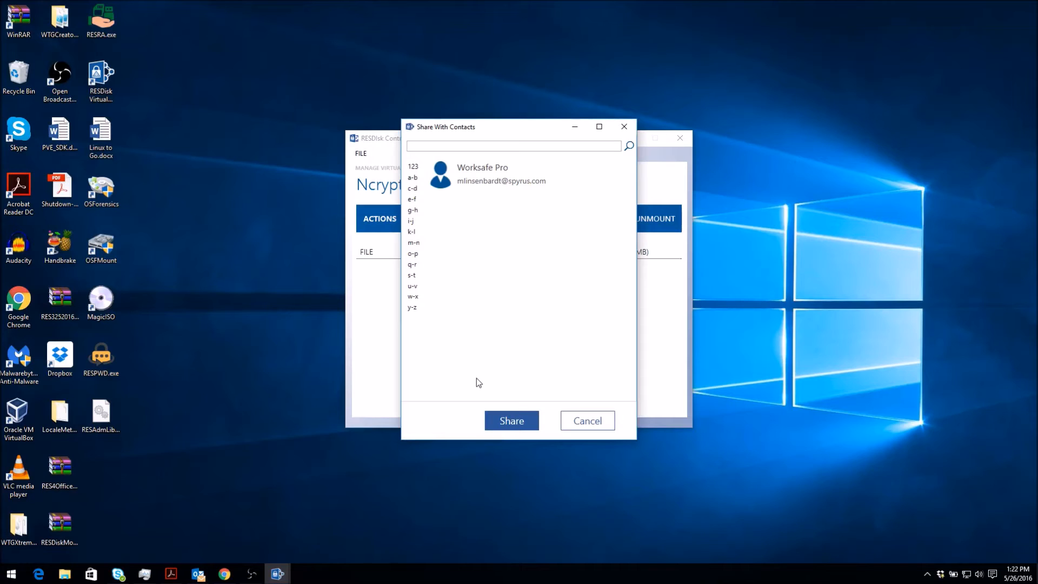
{"action": "left_click", "coordinate": [492, 172]}
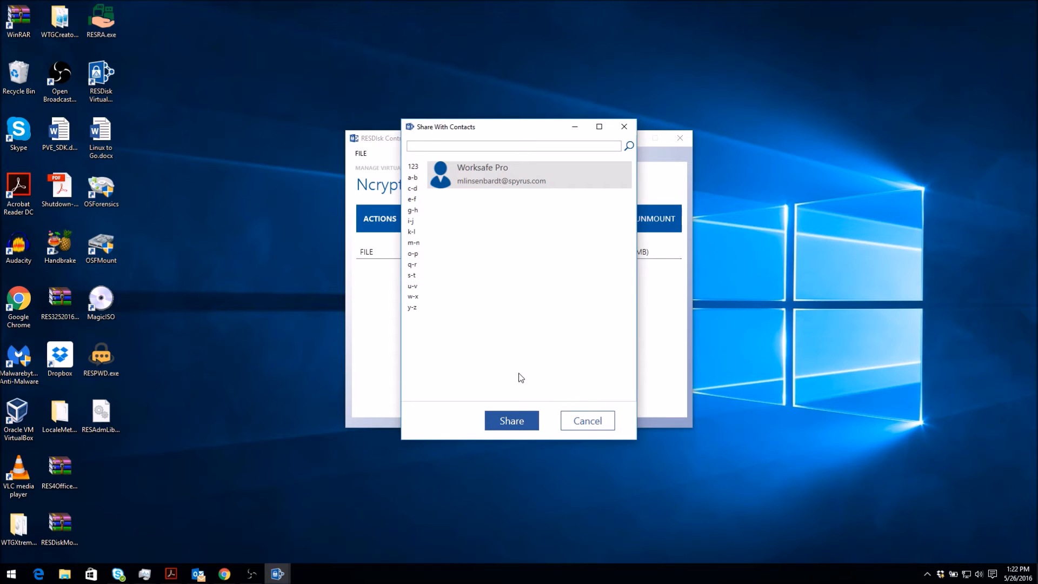
{"action": "left_click", "coordinate": [512, 422]}
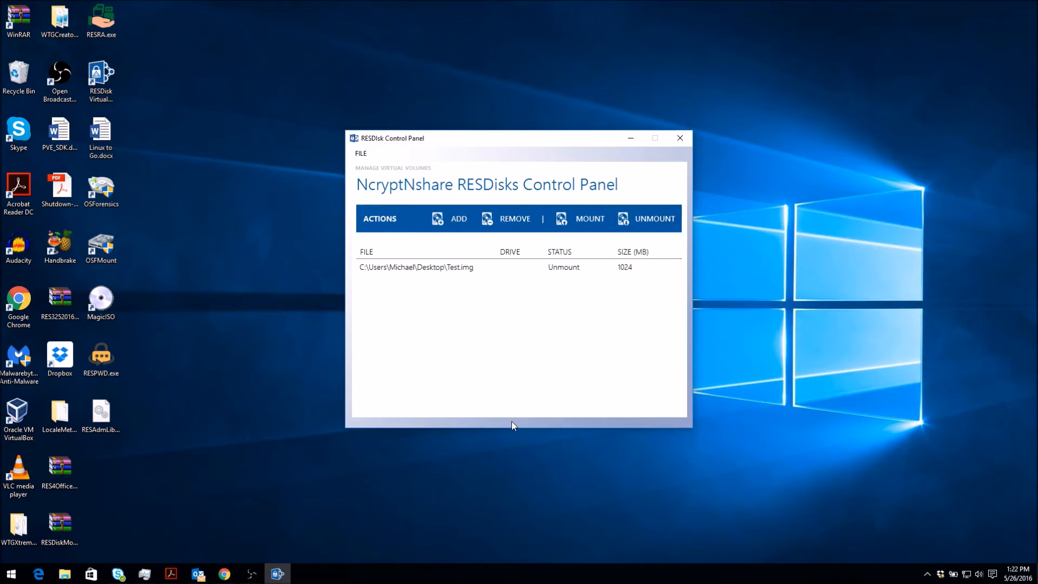
Mount Test.img as drive E and bring up a File Explorer window.
{"action": "left_click", "coordinate": [468, 273]}
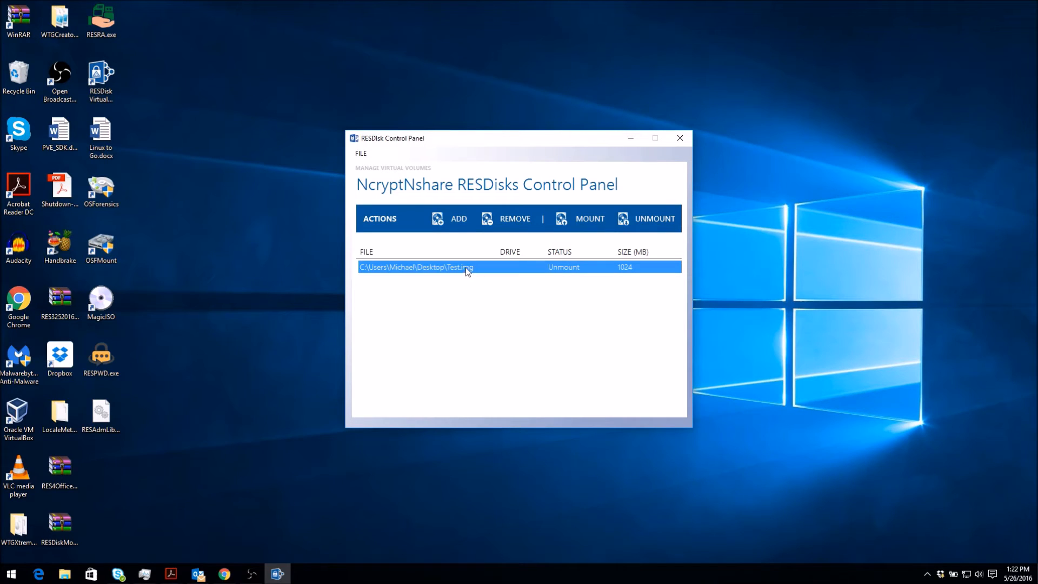
{"action": "left_click", "coordinate": [580, 226]}
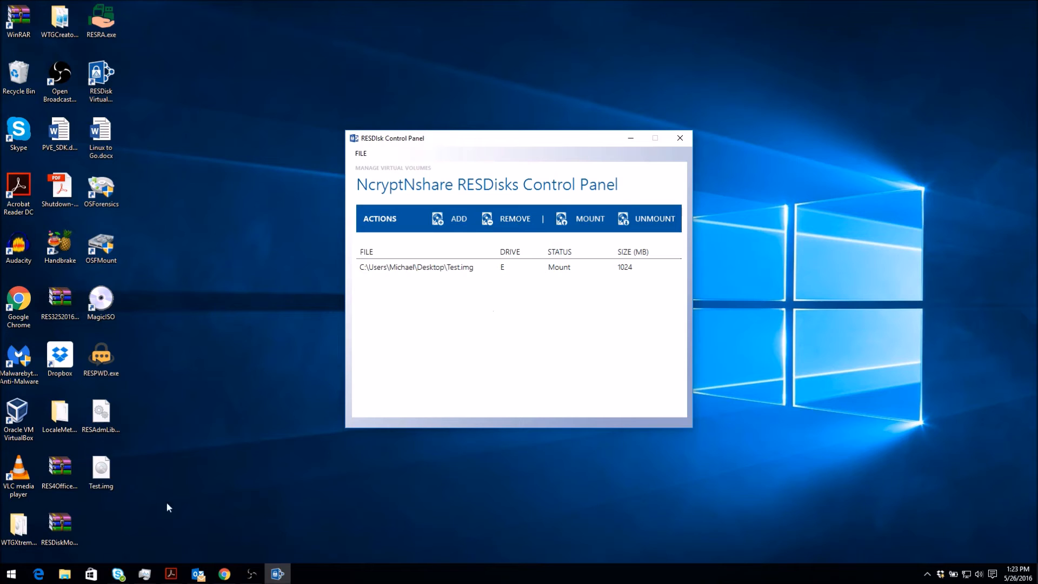
{"action": "left_click", "coordinate": [74, 577]}
{"action": "left_click", "coordinate": [74, 576]}
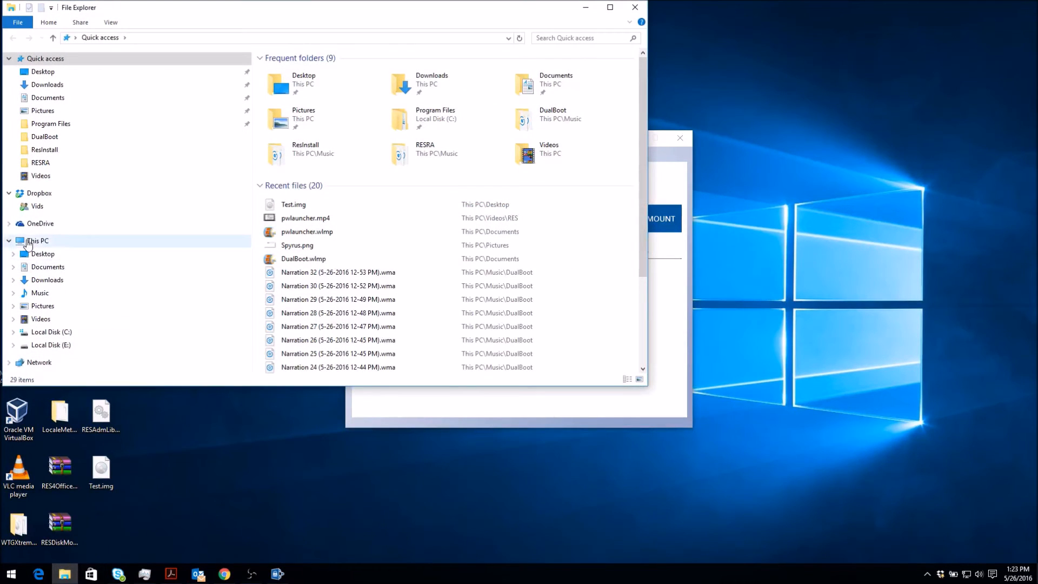
Open Local Disk (E:) from This PC in File Explorer.
{"action": "left_click", "coordinate": [29, 242]}
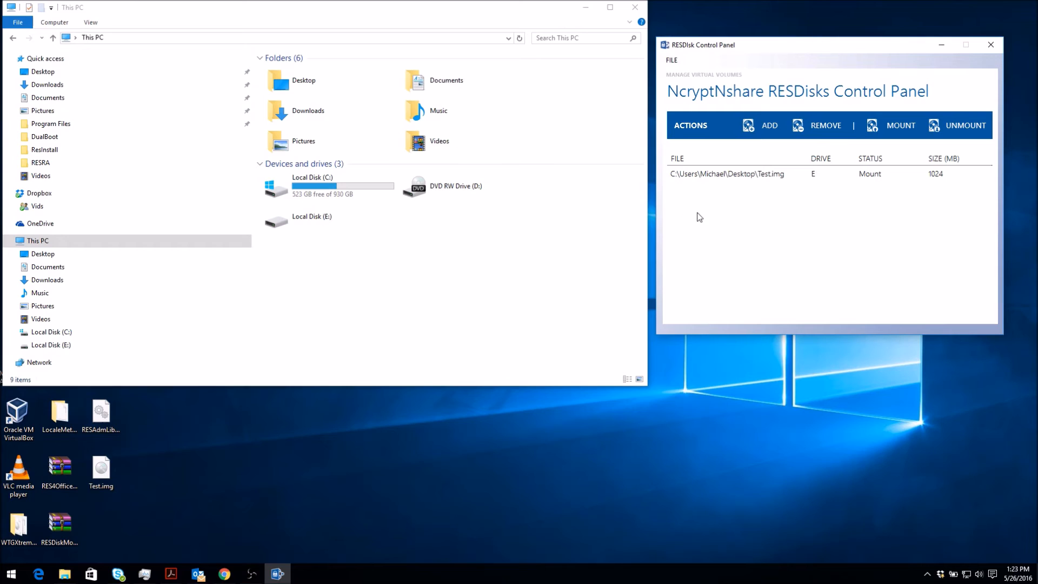
{"action": "double_click", "coordinate": [306, 221]}
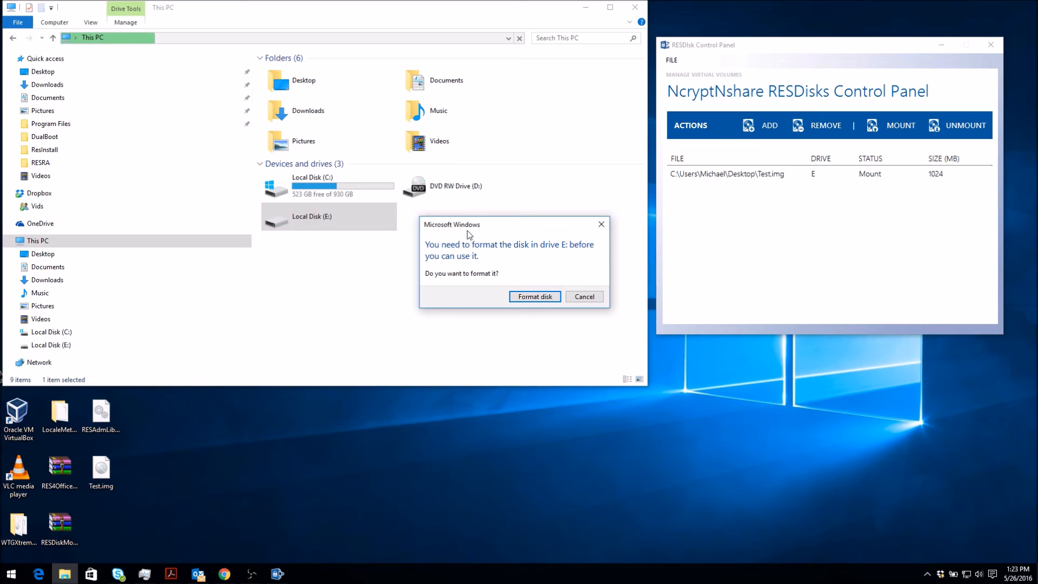
Quick-format drive E: as NTFS, confirming the erase warning and the completion message.
{"action": "left_click", "coordinate": [537, 301]}
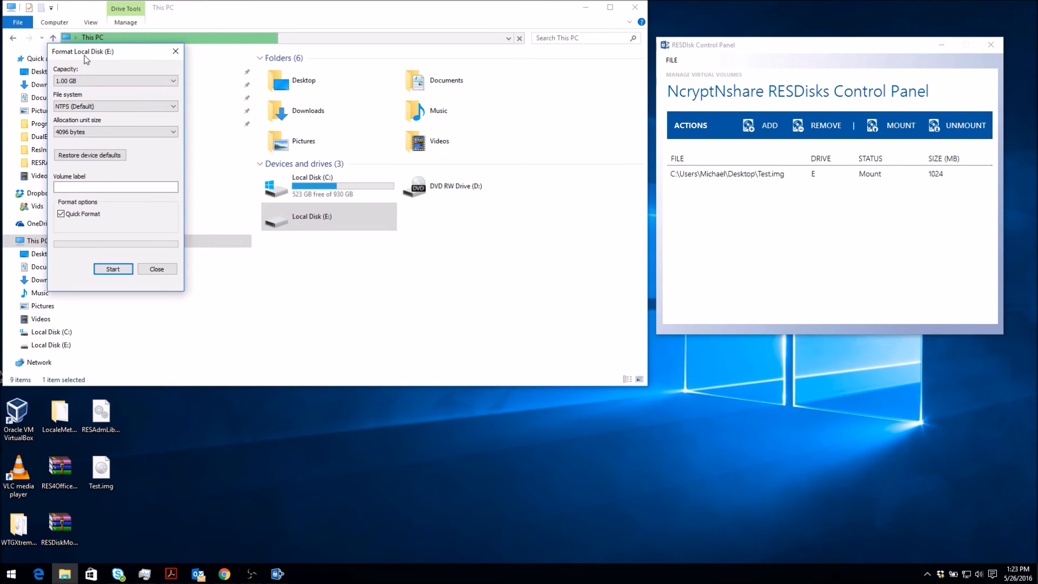
{"action": "left_click", "coordinate": [89, 108]}
{"action": "left_click", "coordinate": [89, 108]}
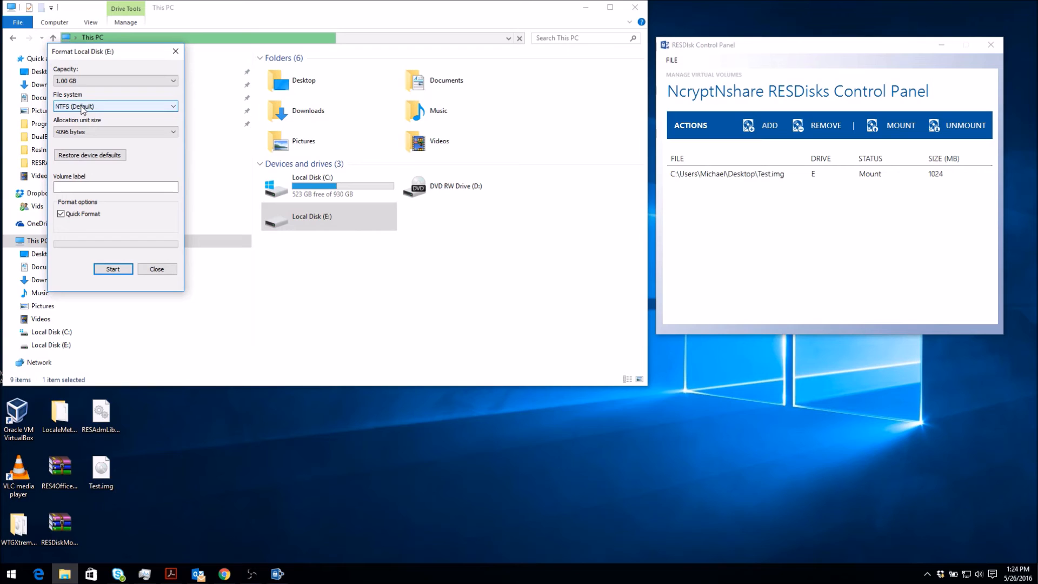
{"action": "left_click", "coordinate": [120, 269]}
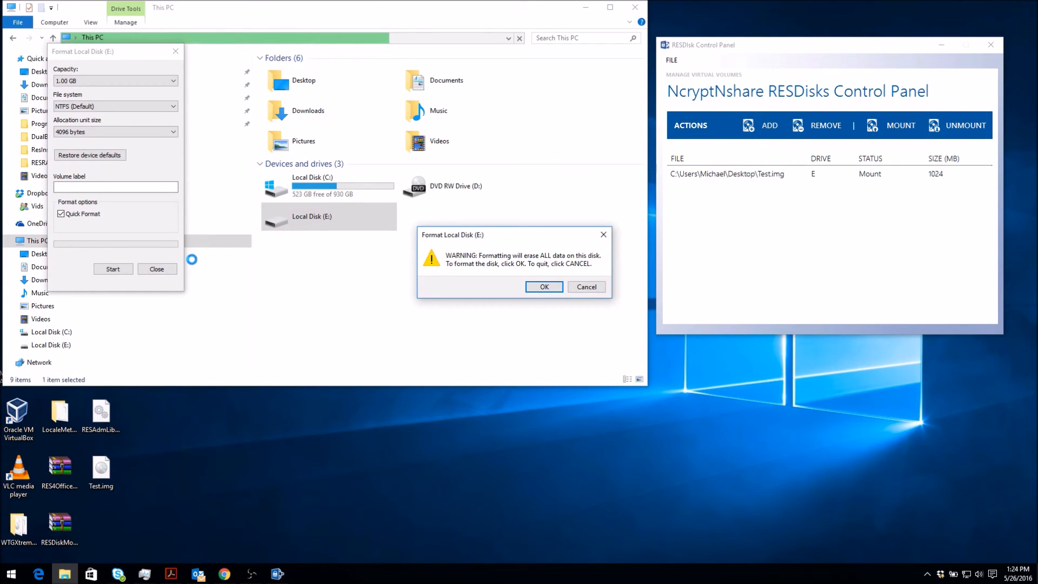
{"action": "left_click", "coordinate": [544, 287]}
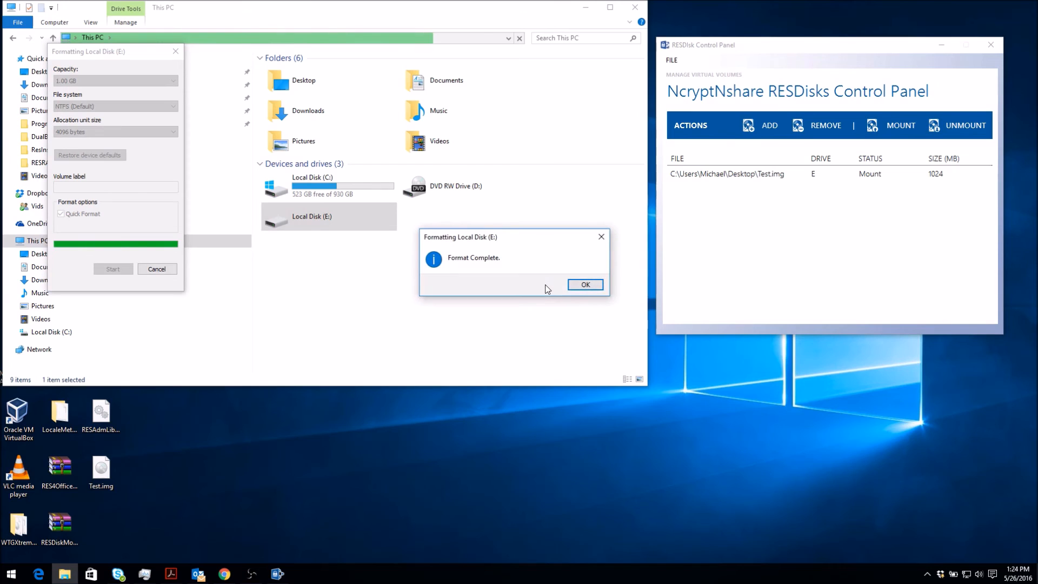
{"action": "left_click", "coordinate": [586, 285]}
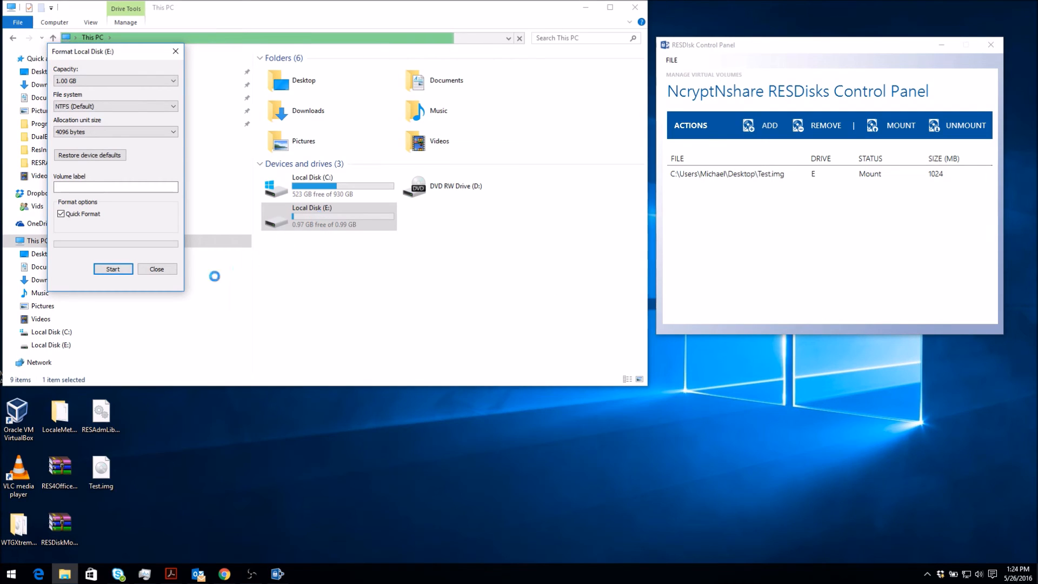
{"action": "left_click", "coordinate": [155, 270]}
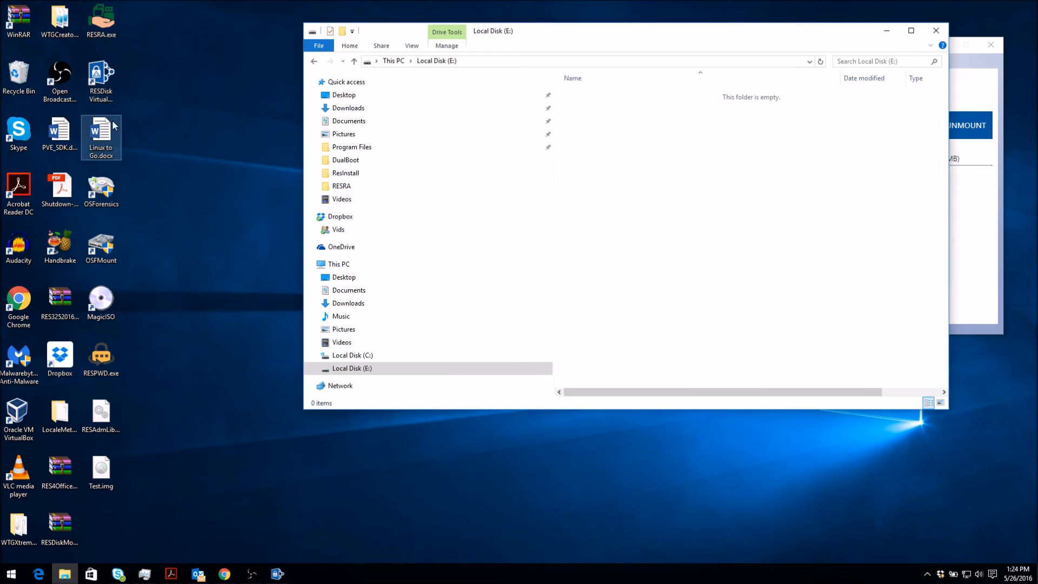
Copy Linux to Go.docx from the desktop onto Local Disk (E:).
{"action": "left_click_drag", "start_coordinate": [103, 142], "coordinate": [793, 217]}
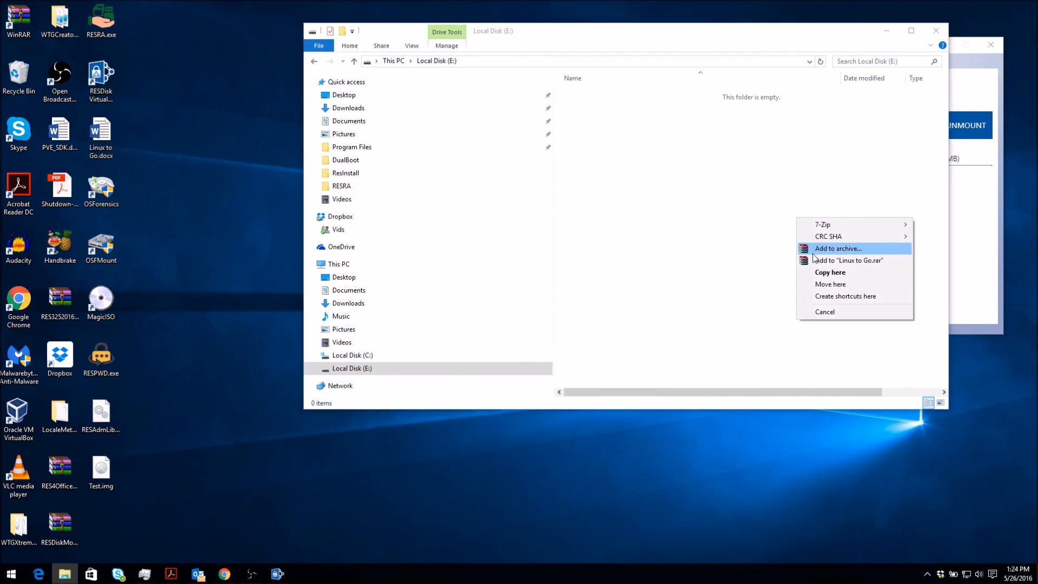
{"action": "left_click", "coordinate": [823, 272]}
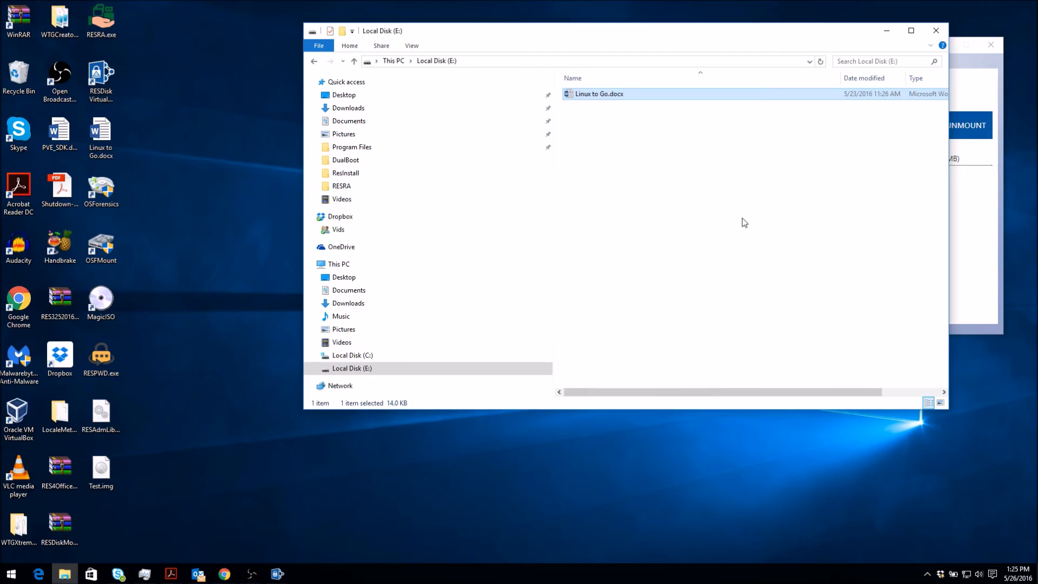
{"action": "left_click", "coordinate": [974, 224]}
Unmount Test.img in the control panel and move the window toward the centre.
{"action": "left_click", "coordinate": [753, 174]}
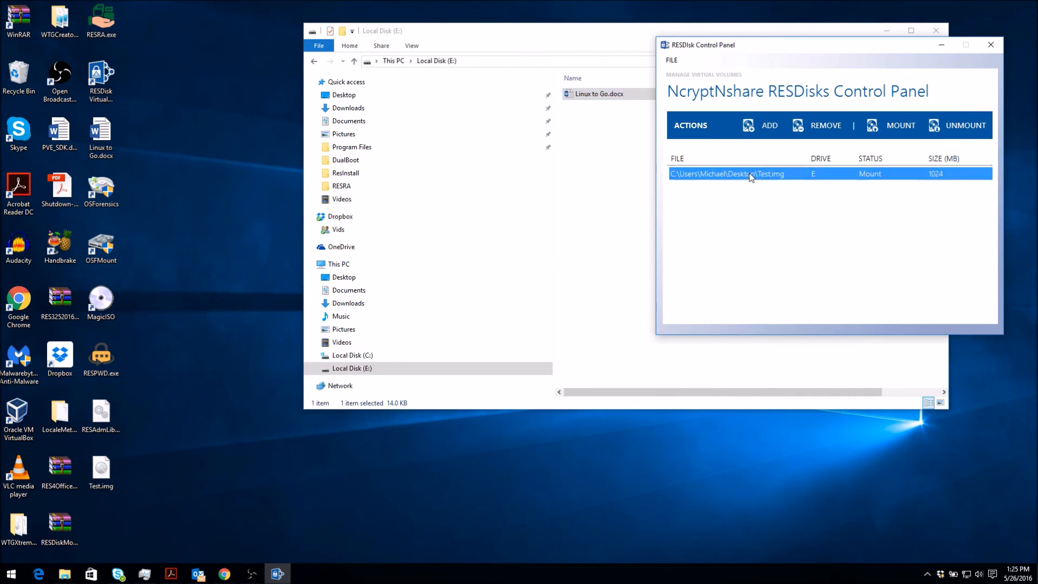
{"action": "left_click", "coordinate": [953, 135]}
{"action": "left_click_drag", "start_coordinate": [814, 43], "coordinate": [643, 70]}
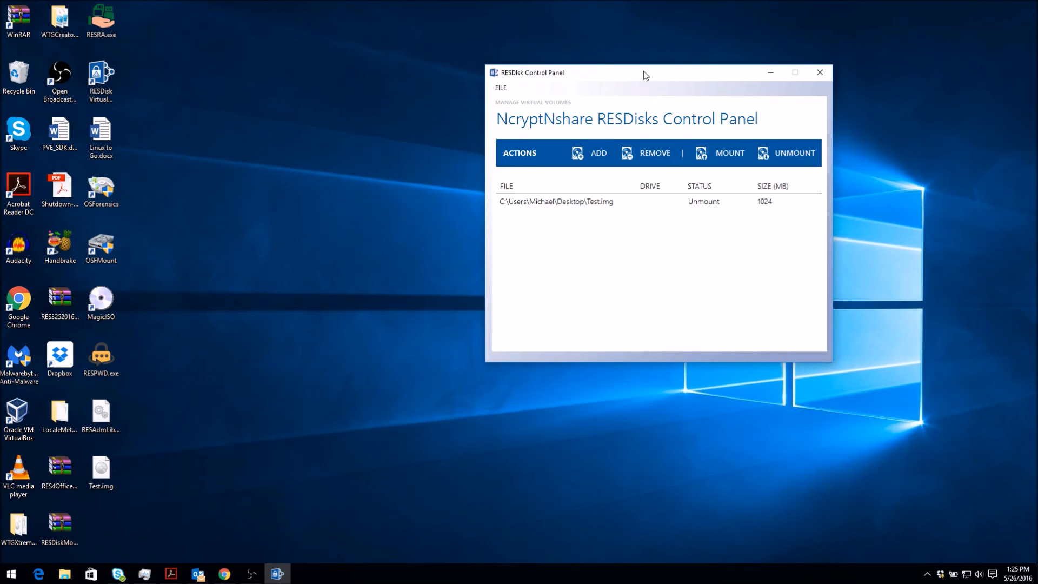
{"action": "left_click", "coordinate": [502, 88]}
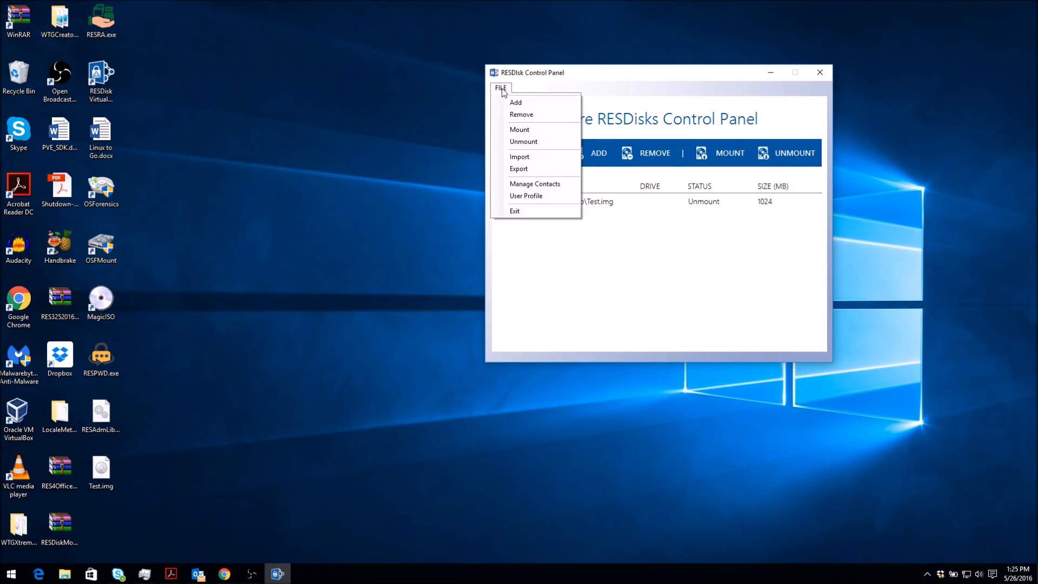
Export the virtual disk as Test.imr to the Desktop.
{"action": "left_click", "coordinate": [518, 168]}
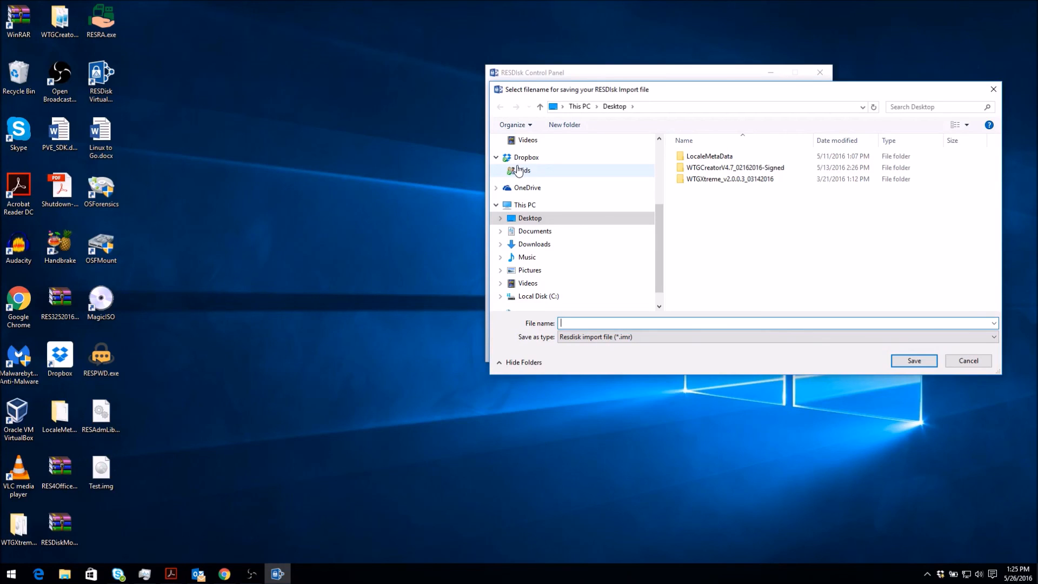
{"action": "type", "text": "Test"}
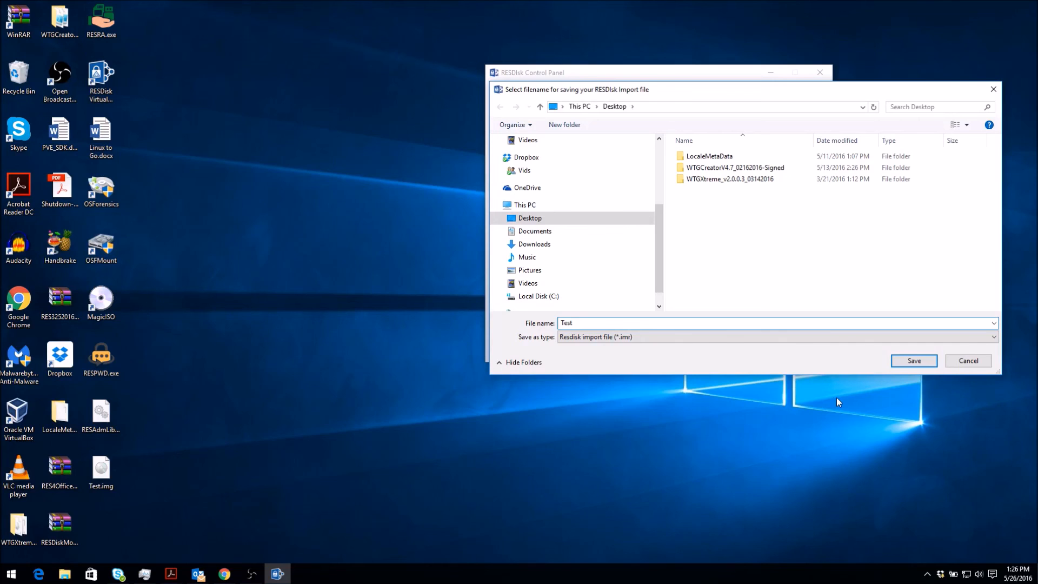
{"action": "left_click", "coordinate": [912, 359]}
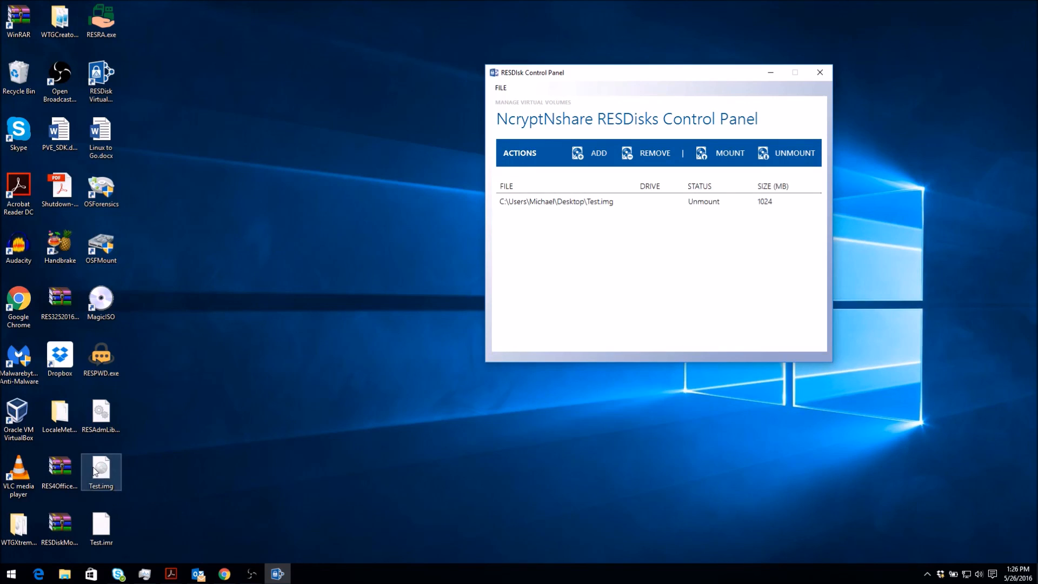
{"action": "left_click", "coordinate": [501, 87]}
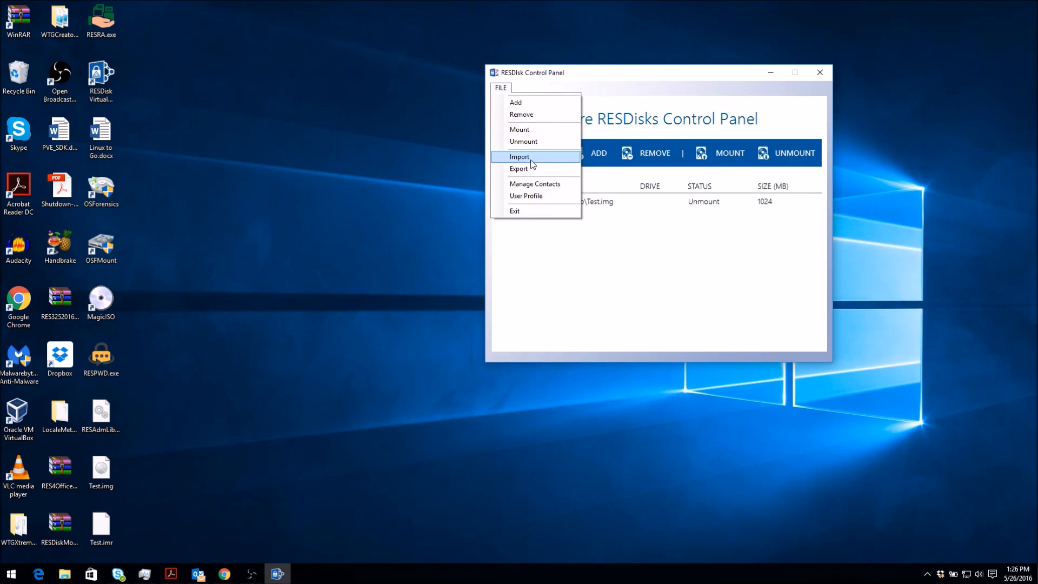
{"action": "left_click", "coordinate": [530, 159]}
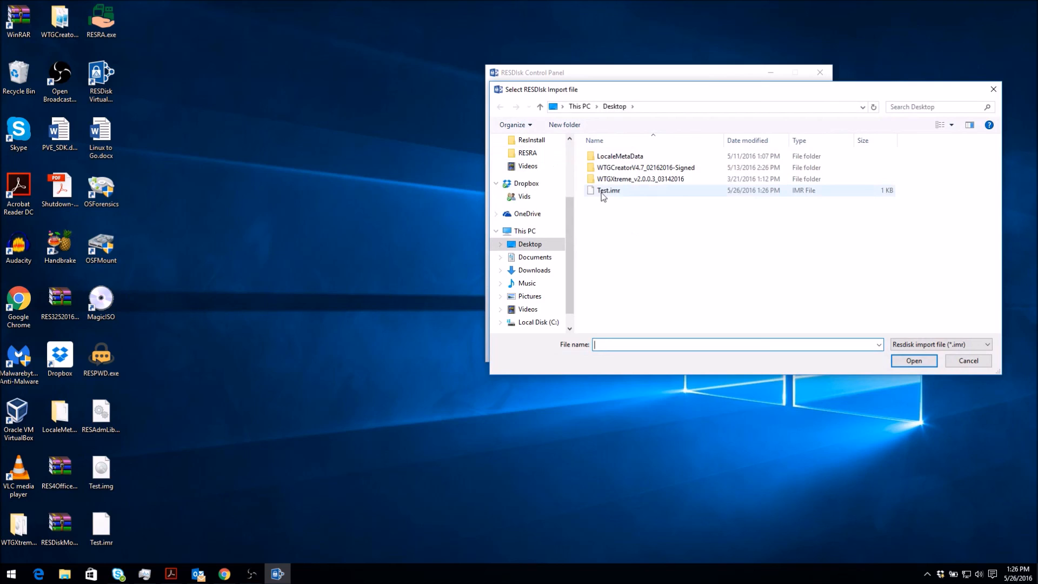
{"action": "left_click", "coordinate": [595, 192]}
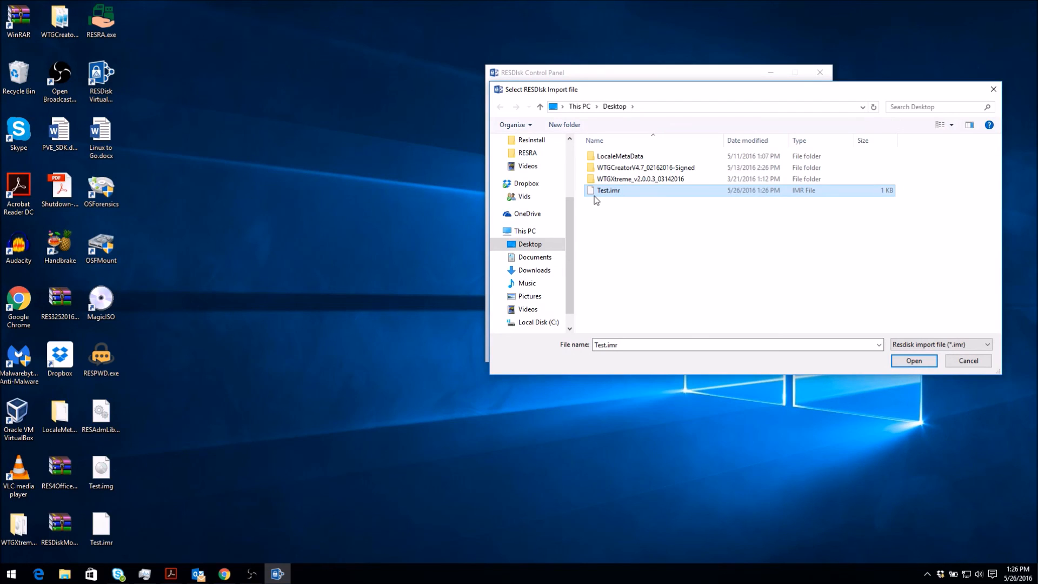
{"action": "left_click", "coordinate": [974, 359]}
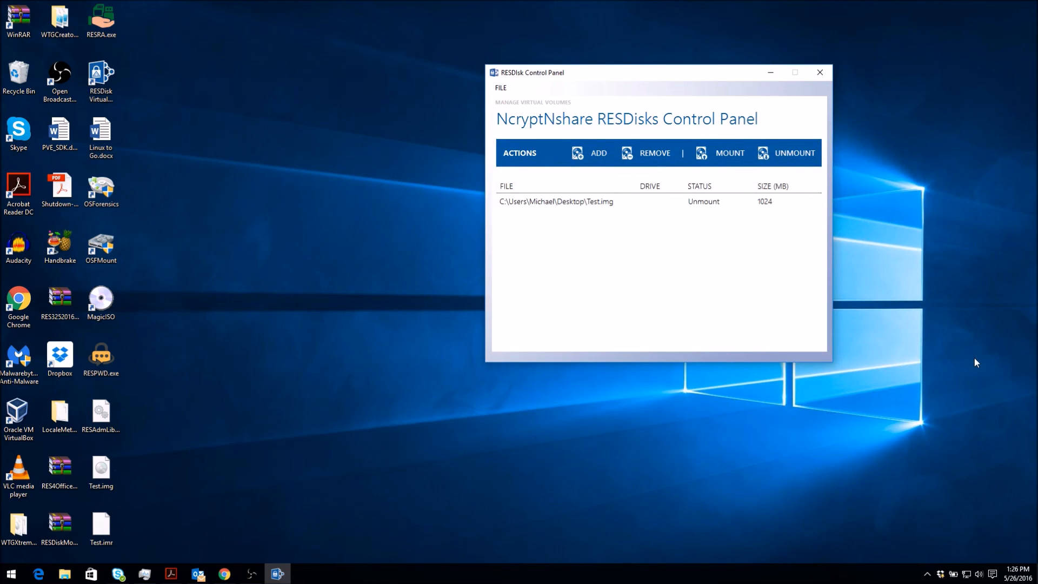